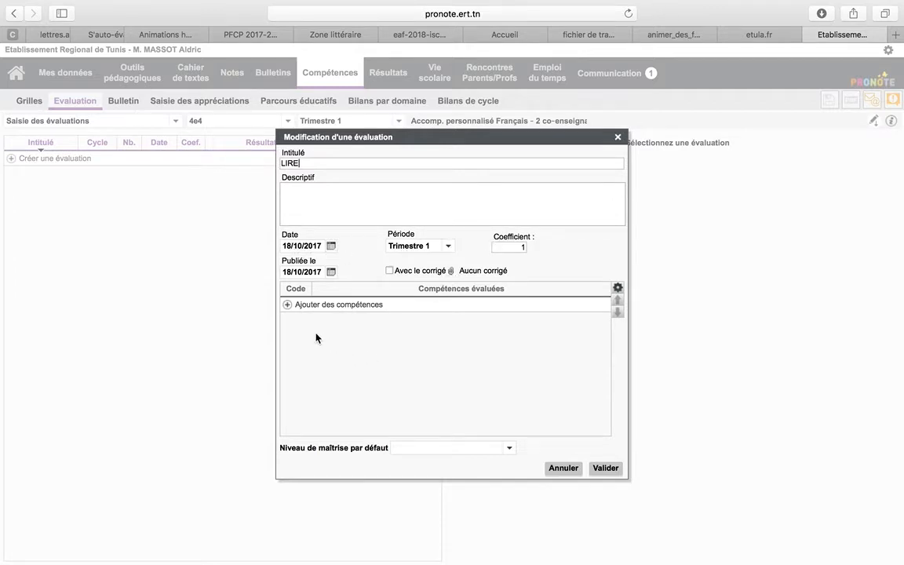
# Start adding competencies to the LIRE evaluation and display the Cycle 4 domain grid for D1.1 - Langue française à l'oral et à l'écrit
pyautogui.click(287, 306)
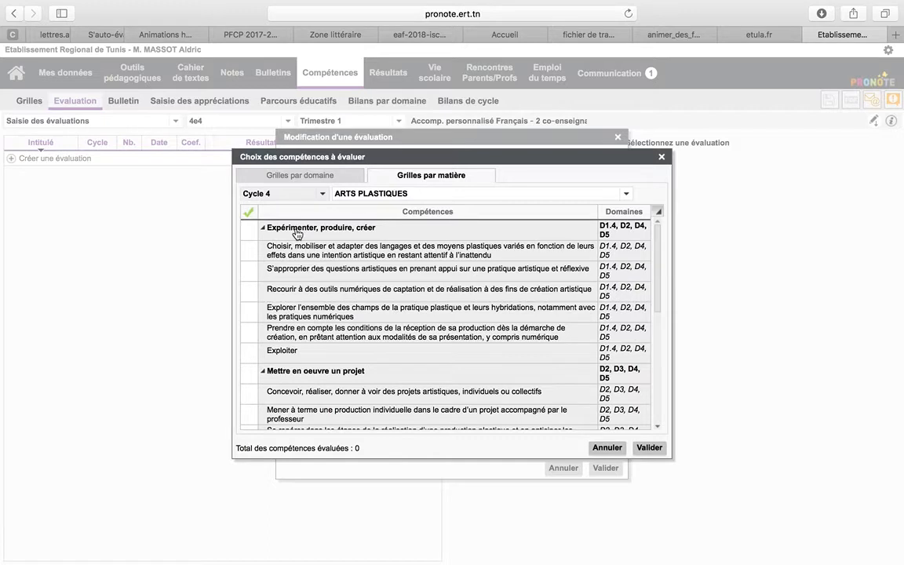
pyautogui.click(301, 179)
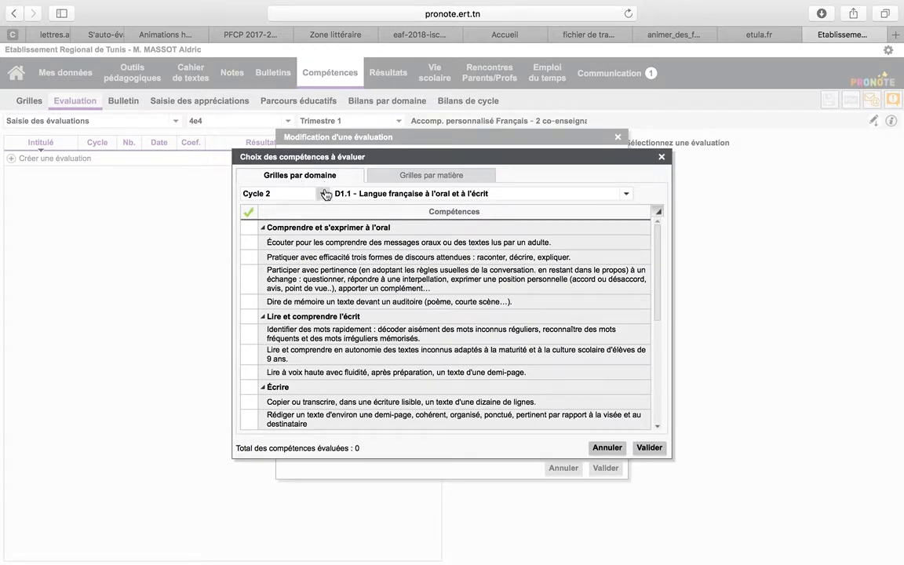
pyautogui.click(322, 194)
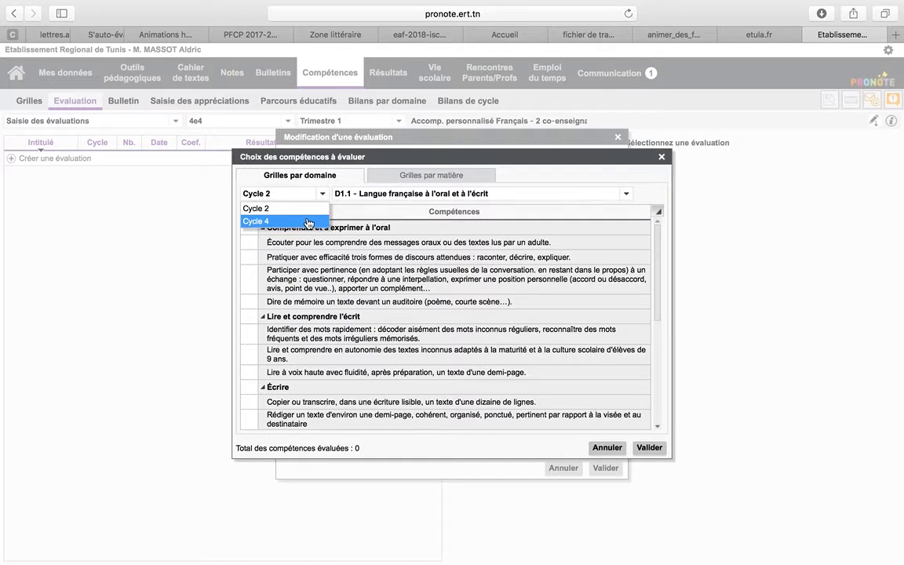
pyautogui.click(308, 222)
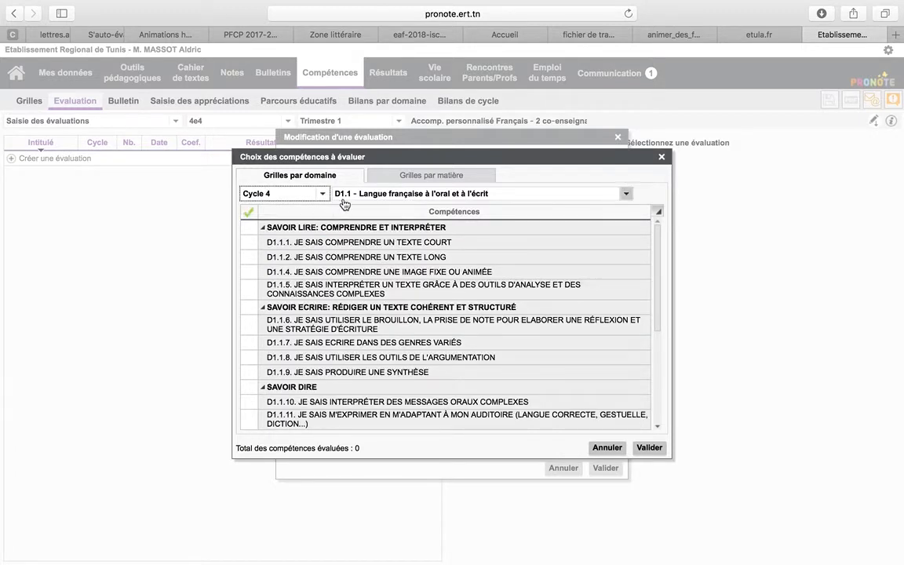
pyautogui.scroll(-5, 376, 335)
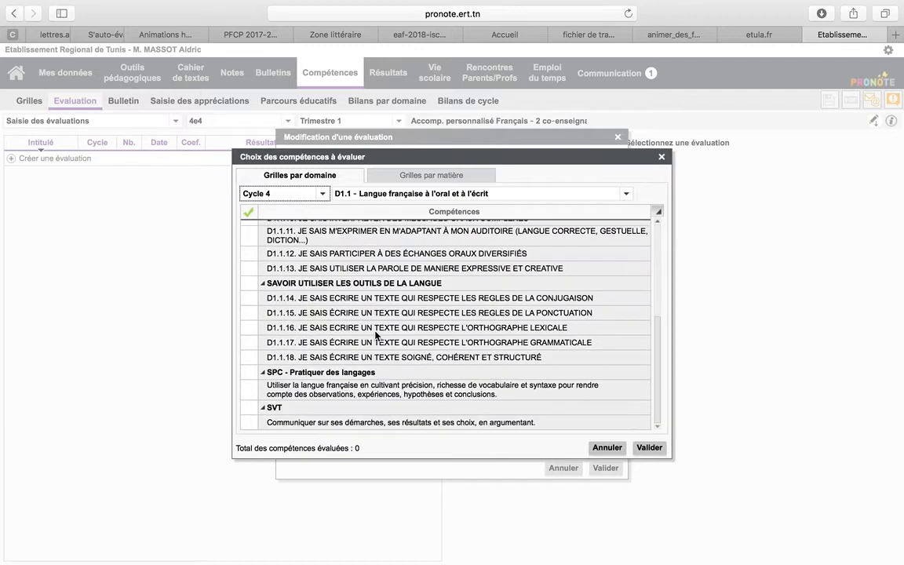
pyautogui.scroll(5, 375, 334)
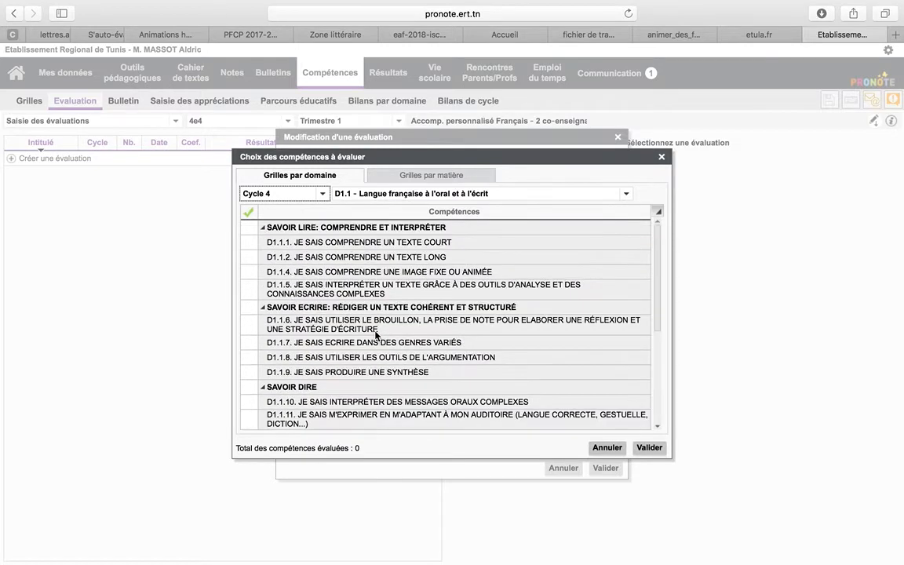
pyautogui.click(252, 229)
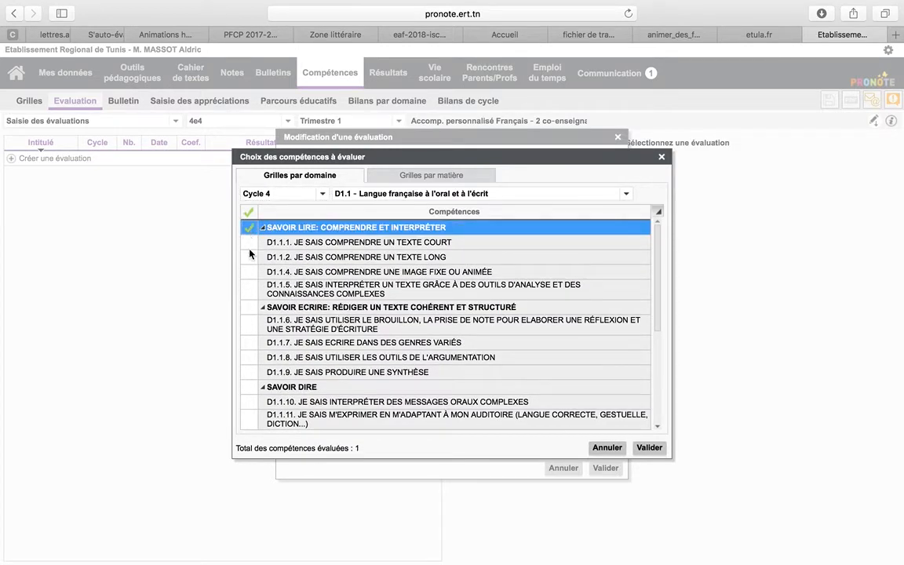
pyautogui.click(249, 257)
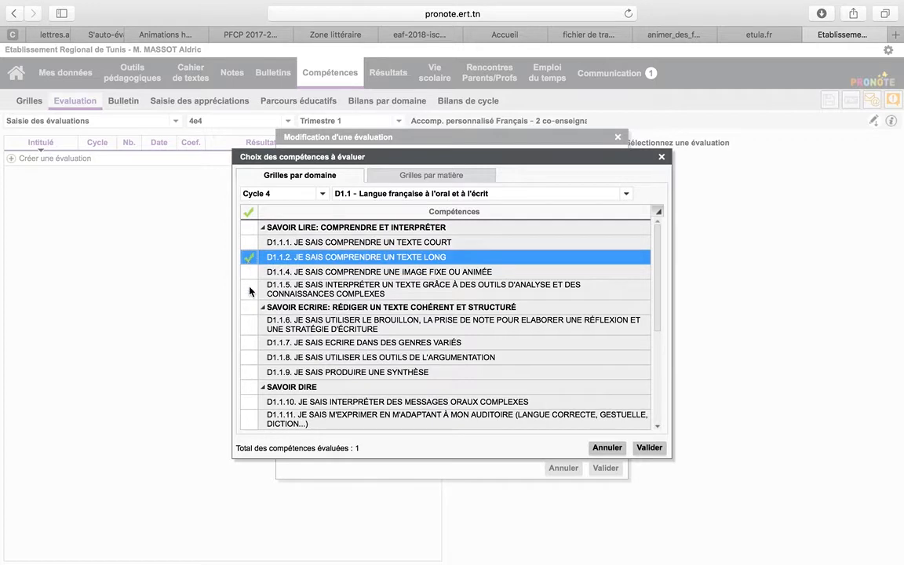
pyautogui.click(249, 257)
# Switch the competency selection to the subject-based grids and display the Cycle 4 FRANÇAIS grid
pyautogui.click(433, 178)
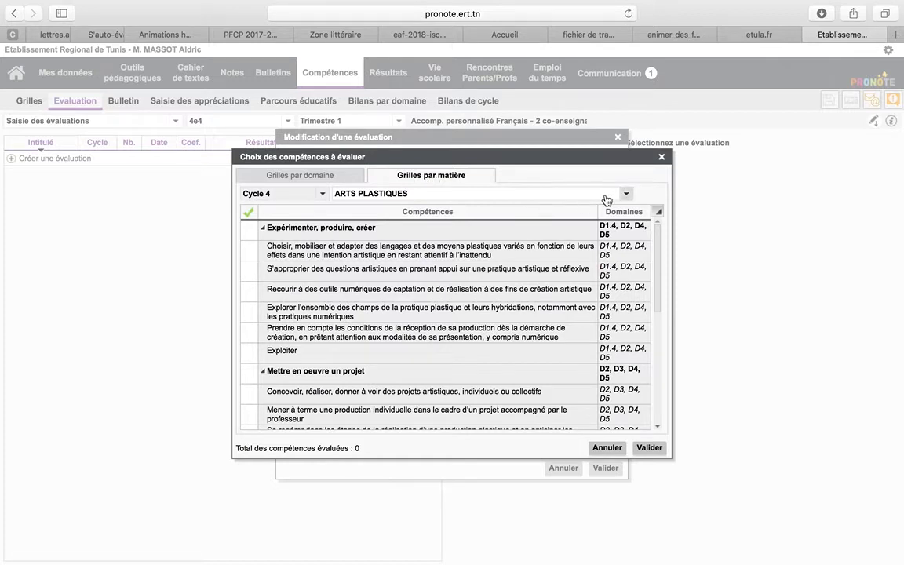
pyautogui.click(627, 195)
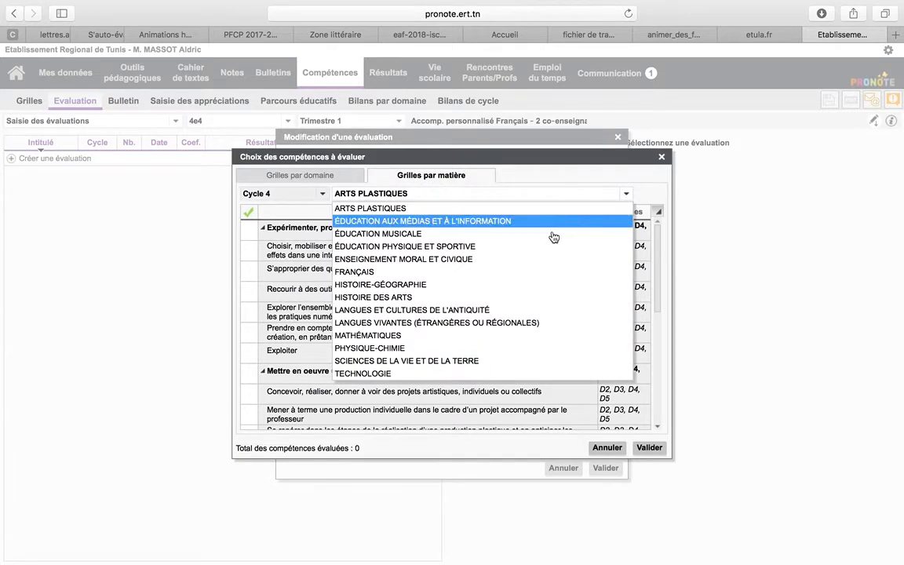
pyautogui.click(524, 272)
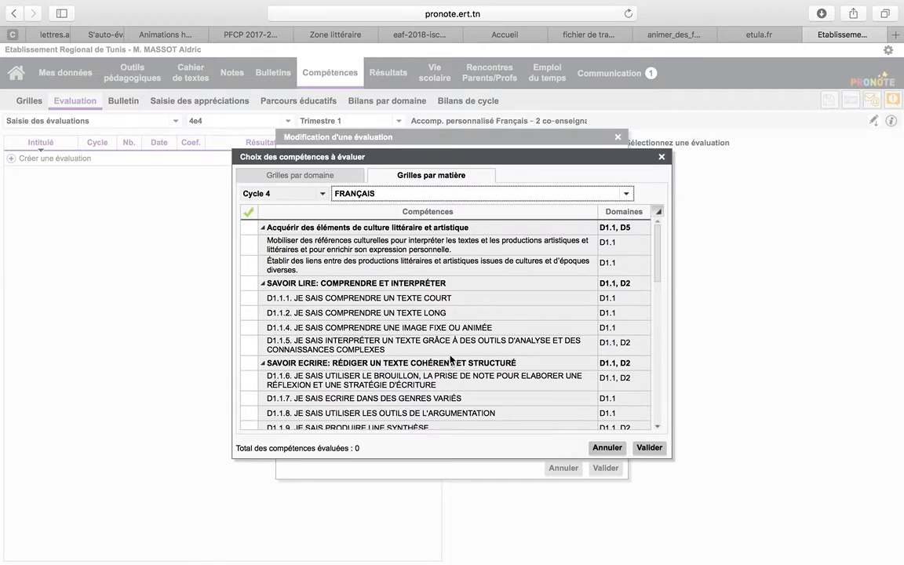
# Add the competencies on managing a project, producing scientific documents and linking literary and artistic works across cultures, and validate the LIRE evaluation
pyautogui.scroll(-10, 449, 363)
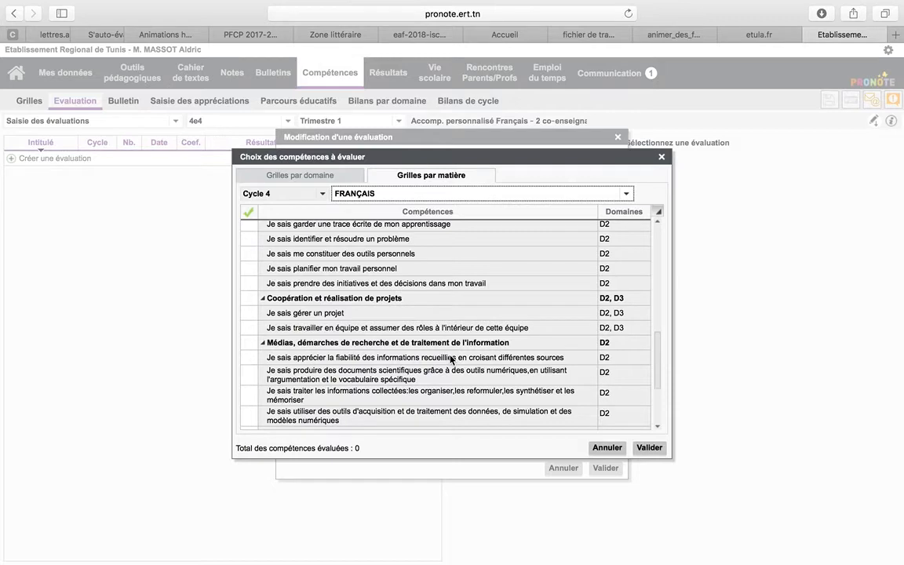
pyautogui.click(249, 313)
pyautogui.click(249, 375)
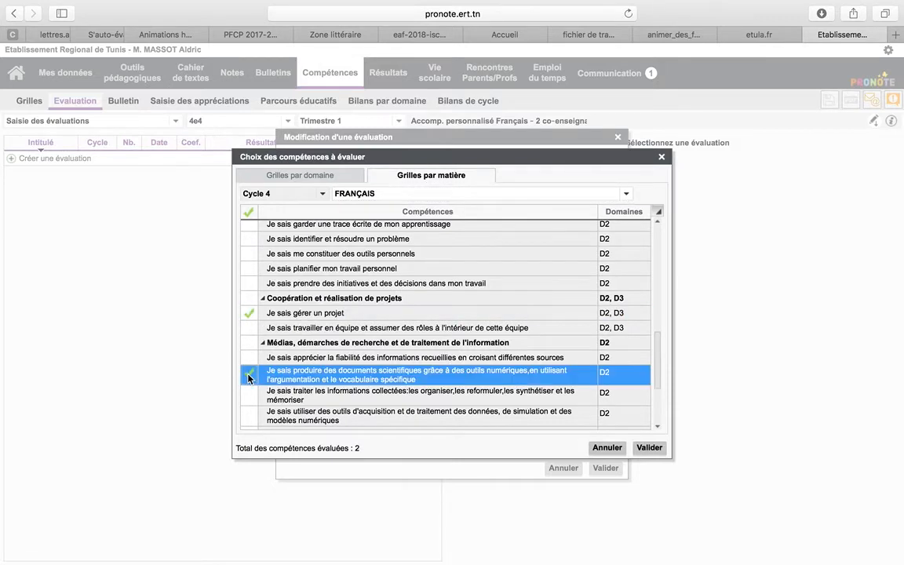
pyautogui.scroll(10, 249, 330)
pyautogui.click(251, 267)
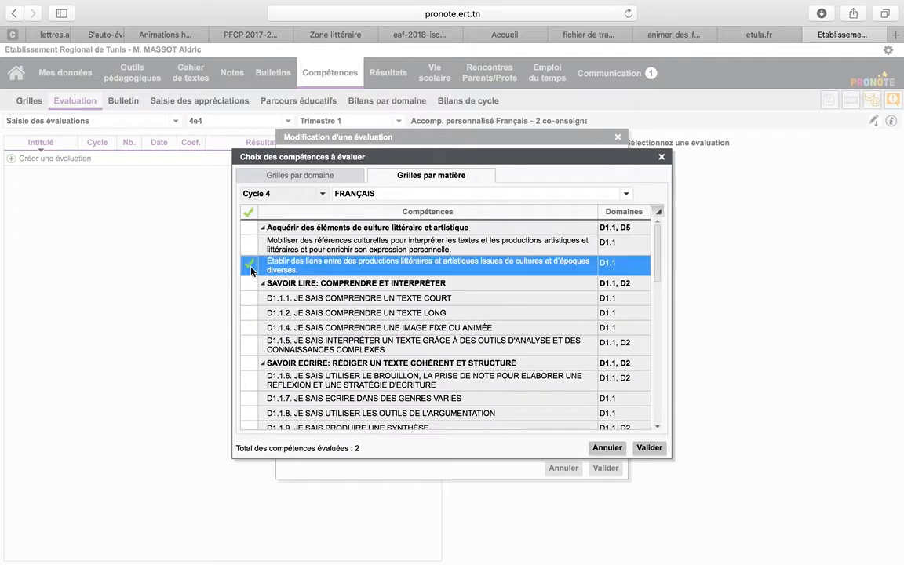
pyautogui.click(650, 448)
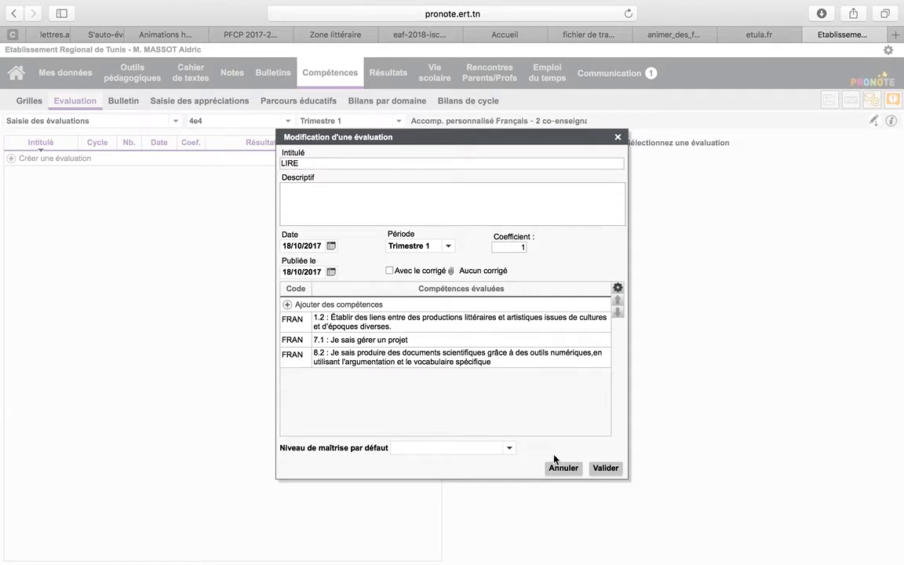
pyautogui.click(606, 468)
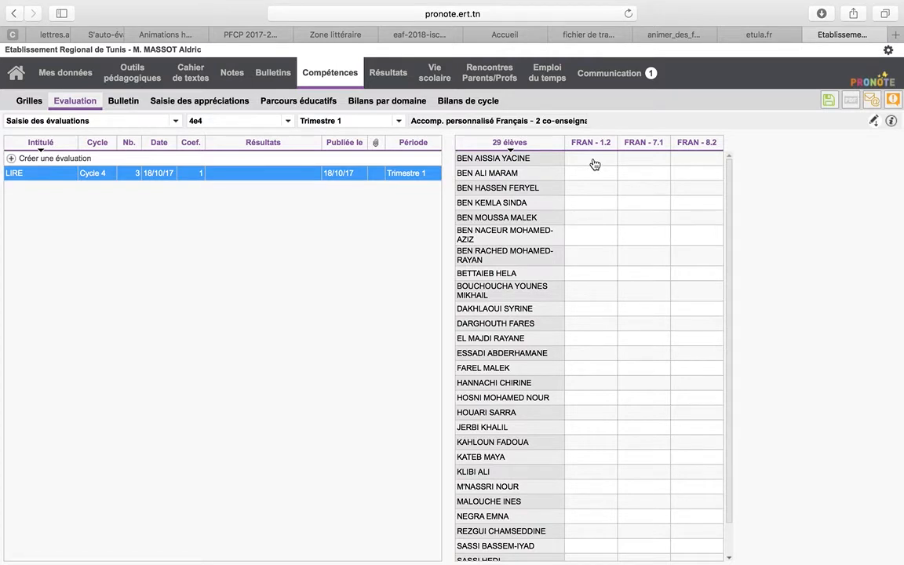
# Set the first student's mastery level for FRAN - 1.2 to Maîtrise satisfaisante
pyautogui.click(595, 164)
pyautogui.click(595, 164)
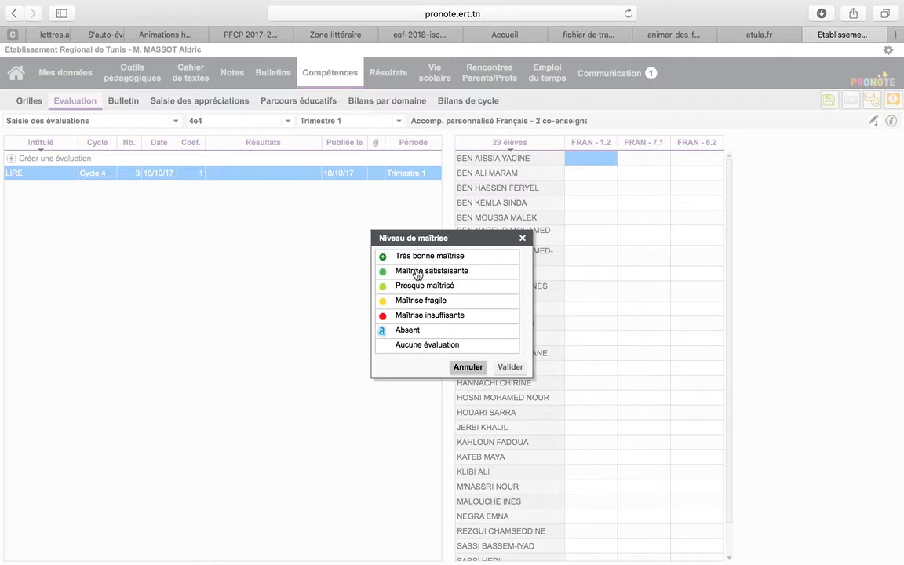
pyautogui.click(416, 273)
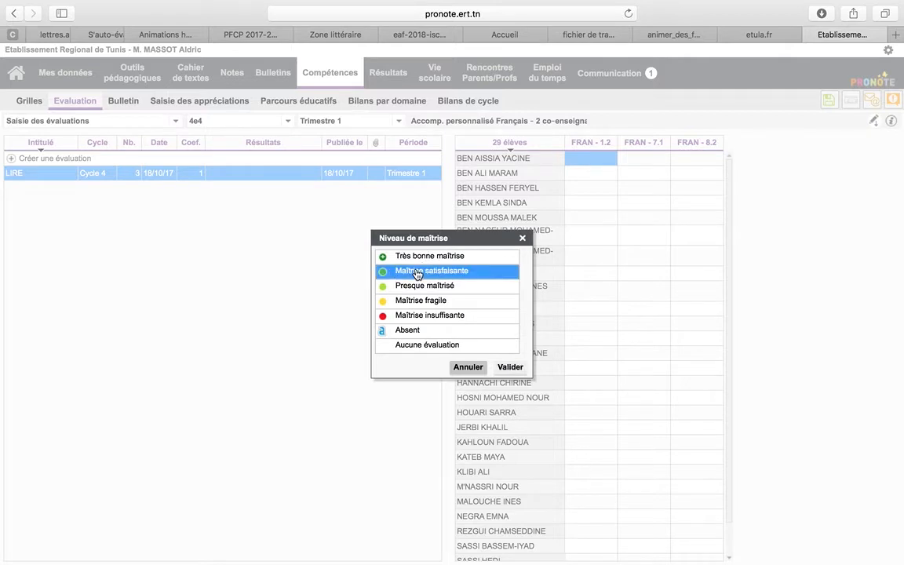
pyautogui.click(509, 366)
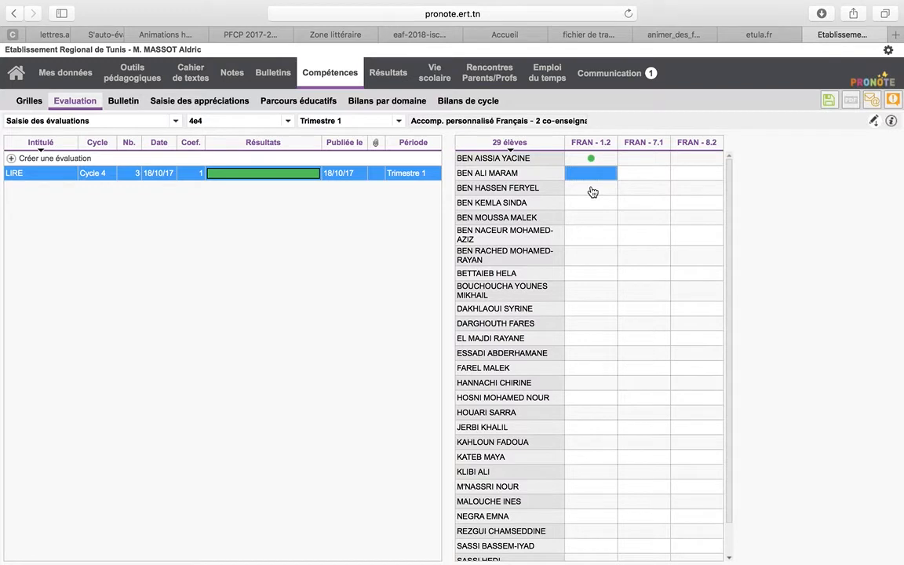
pyautogui.moveTo(593, 193); pyautogui.dragTo(645, 396)
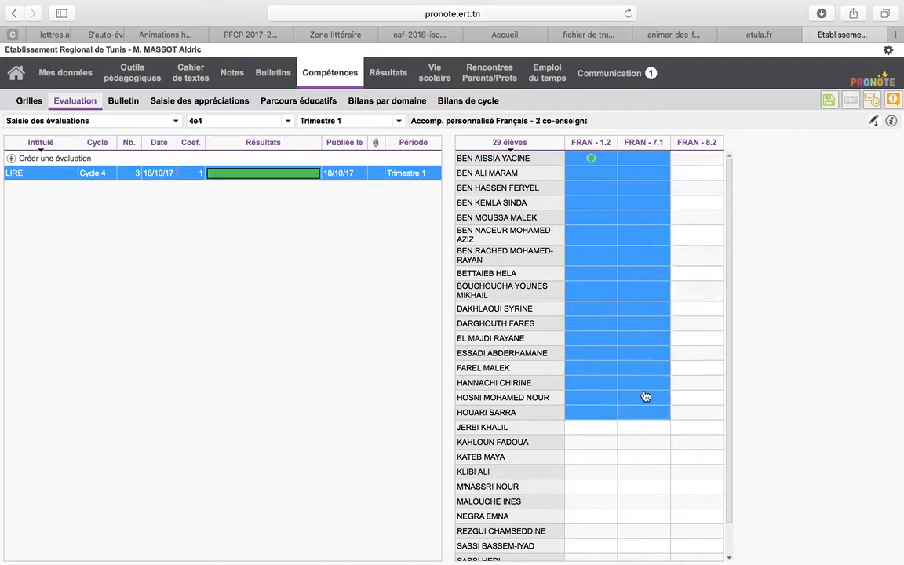
pyautogui.click(631, 353)
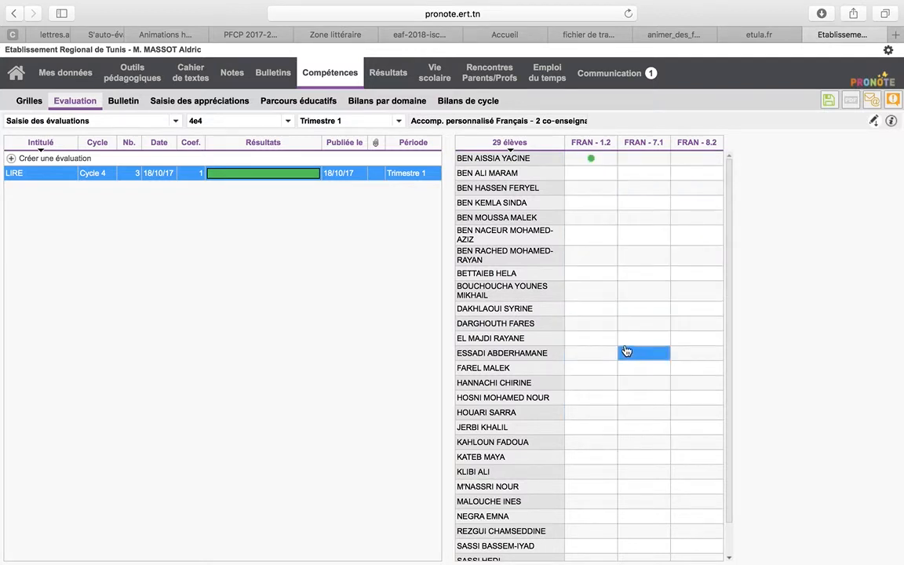
pyautogui.moveTo(626, 350); pyautogui.dragTo(597, 202)
pyautogui.click(590, 225)
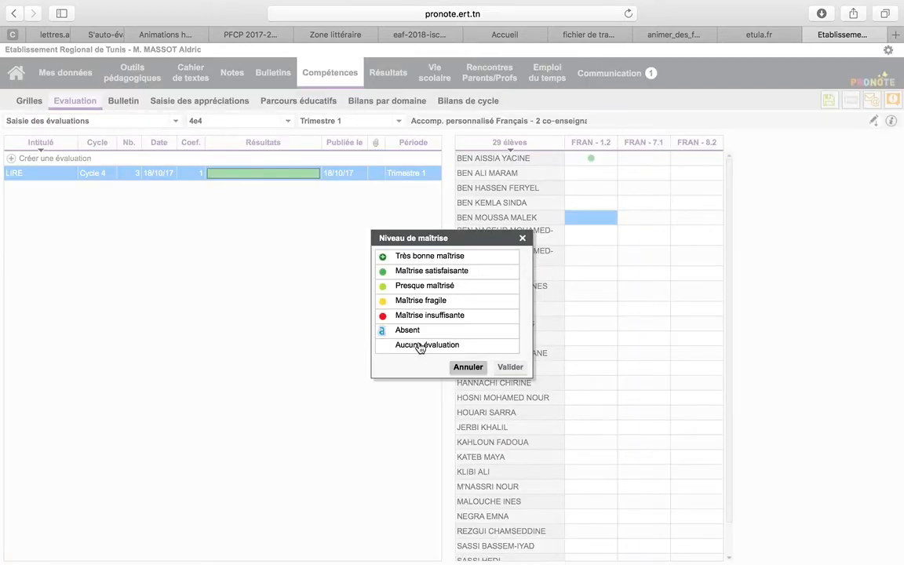
pyautogui.click(522, 238)
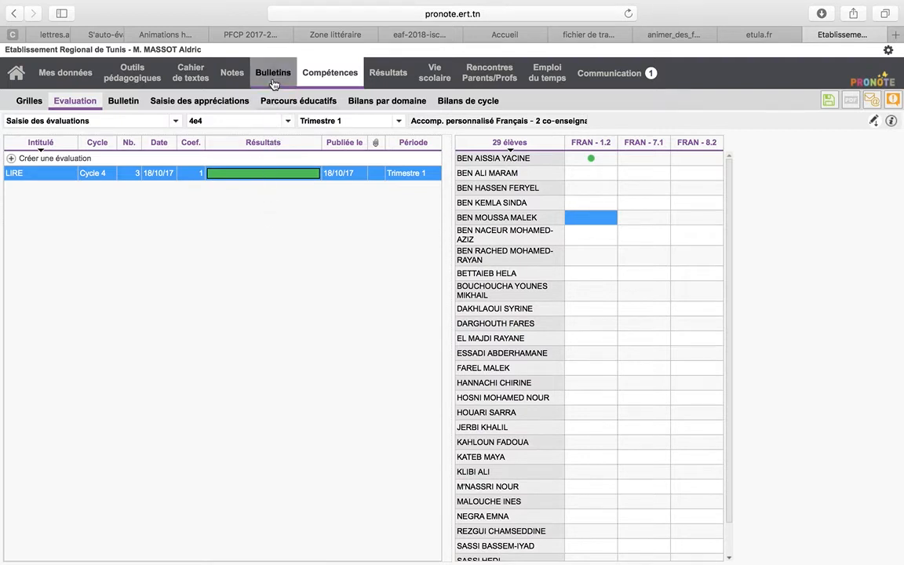
# Open the report card appreciation entry for 4e4 and enter "hkjhkjh" as the first student's appreciation
pyautogui.moveTo(274, 76)
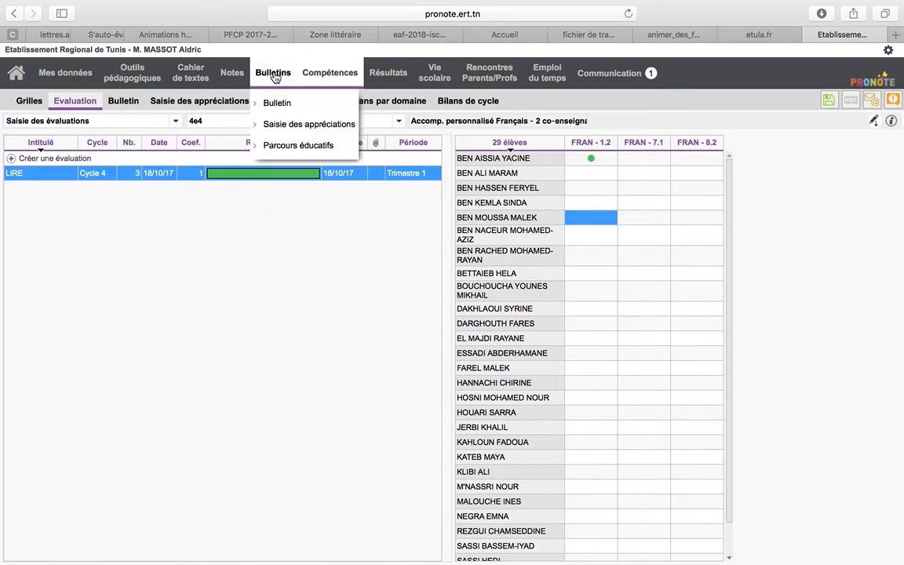
pyautogui.click(273, 75)
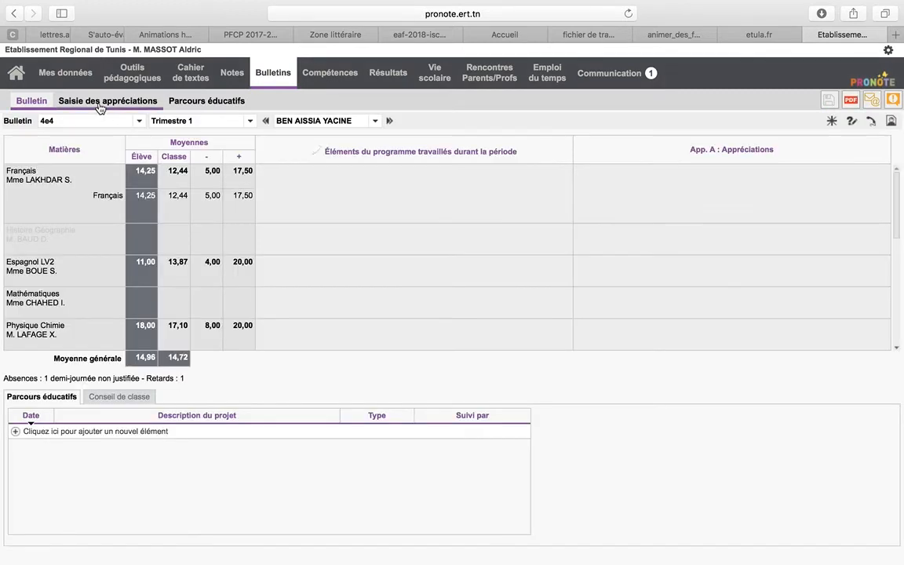
pyautogui.click(100, 104)
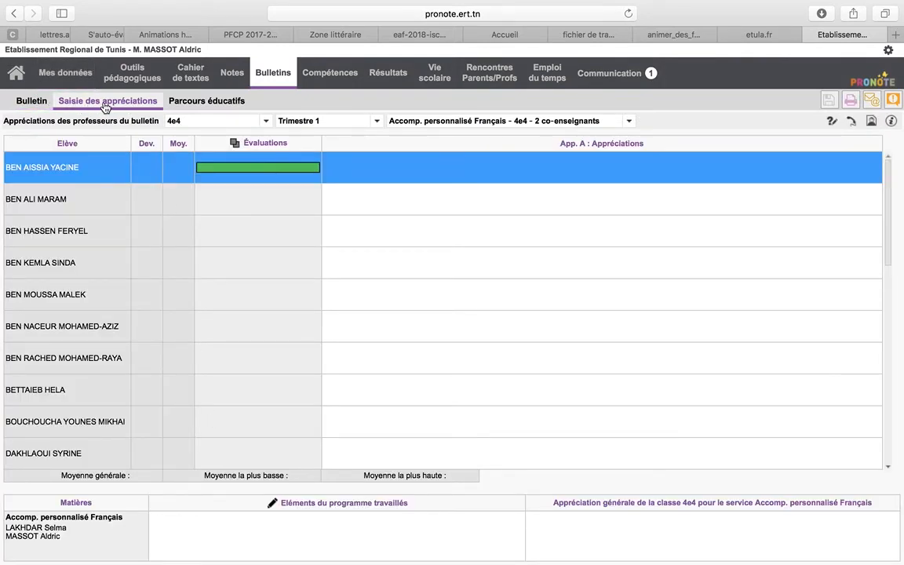
pyautogui.click(376, 174)
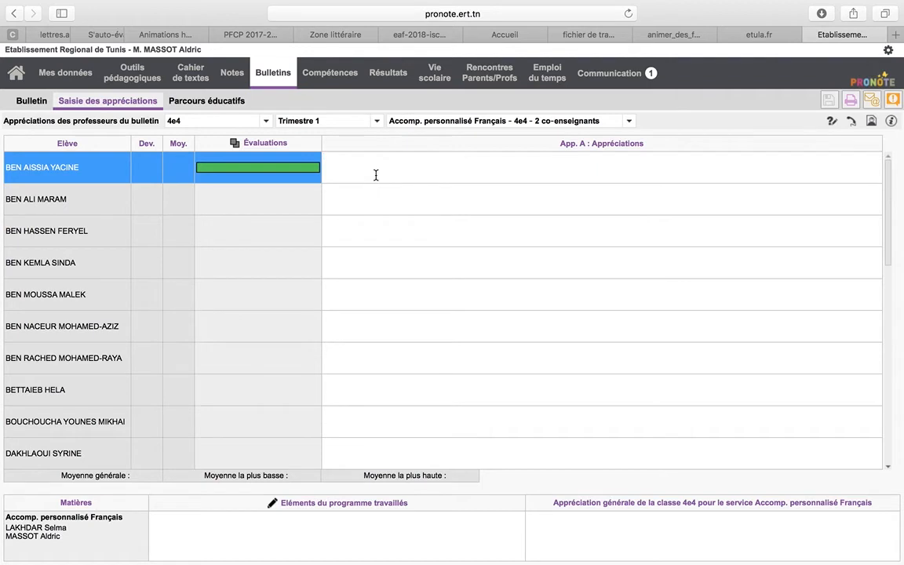
pyautogui.write('hkjhkjh')
# Open the entry of worked programme elements for the 4e4 report card and list the Cycle 4 elements for FRANÇAIS
pyautogui.moveTo(272, 510)
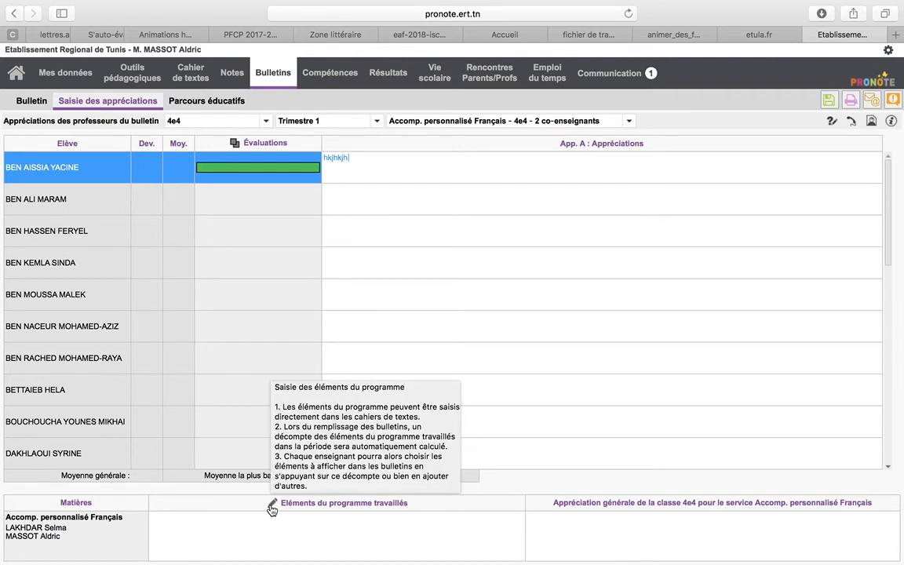
pyautogui.click(271, 510)
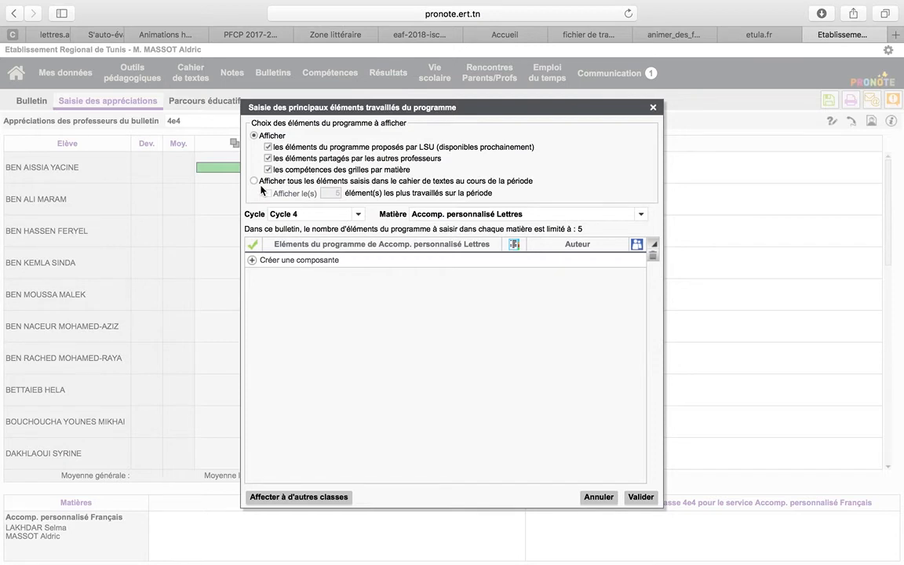
pyautogui.click(252, 263)
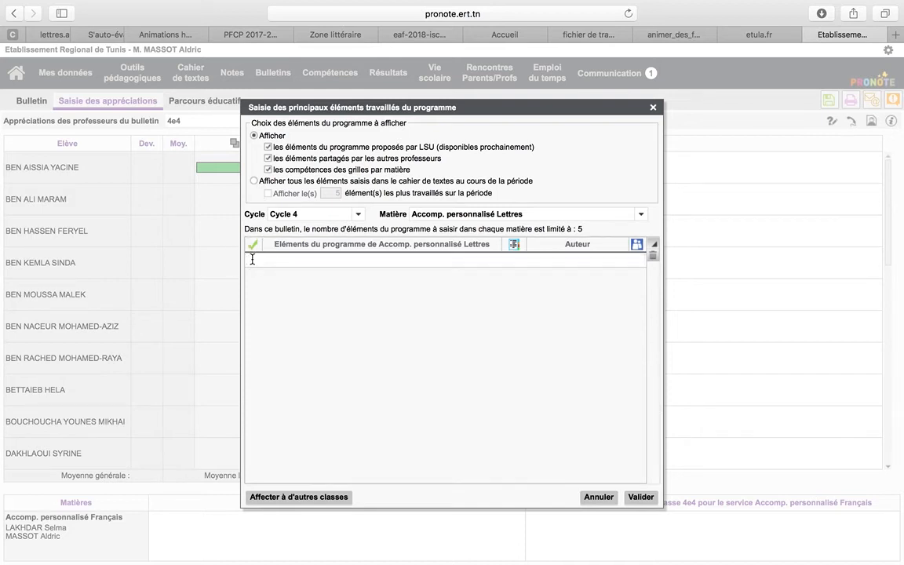
pyautogui.click(360, 214)
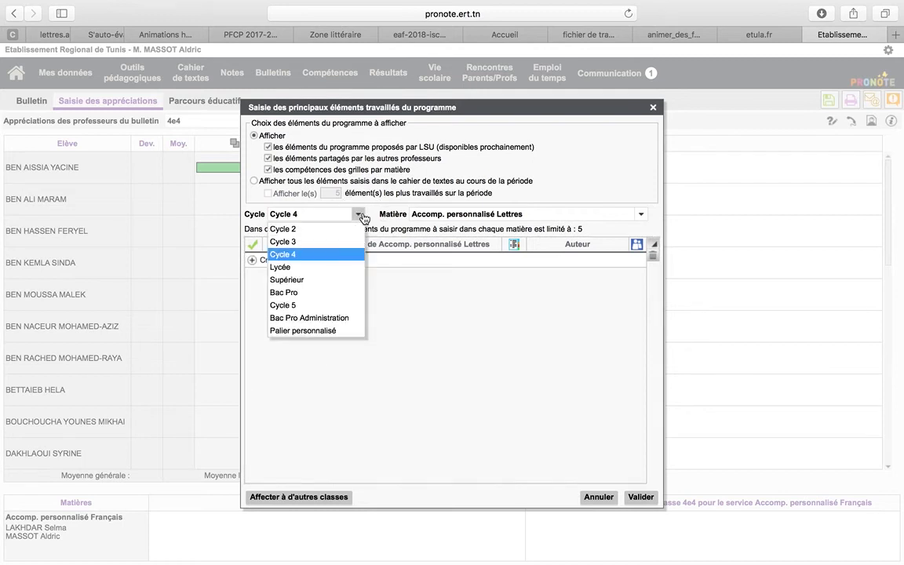
pyautogui.click(329, 255)
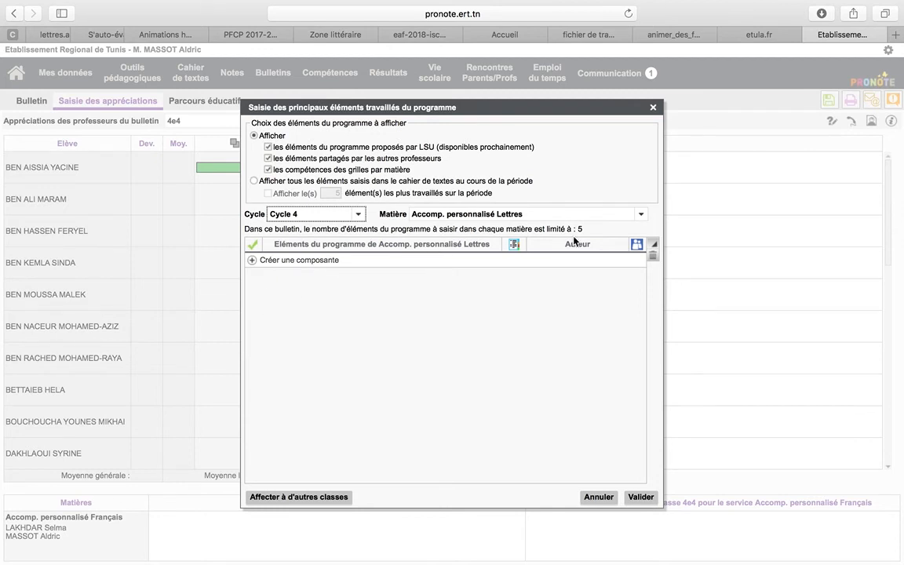
pyautogui.click(502, 213)
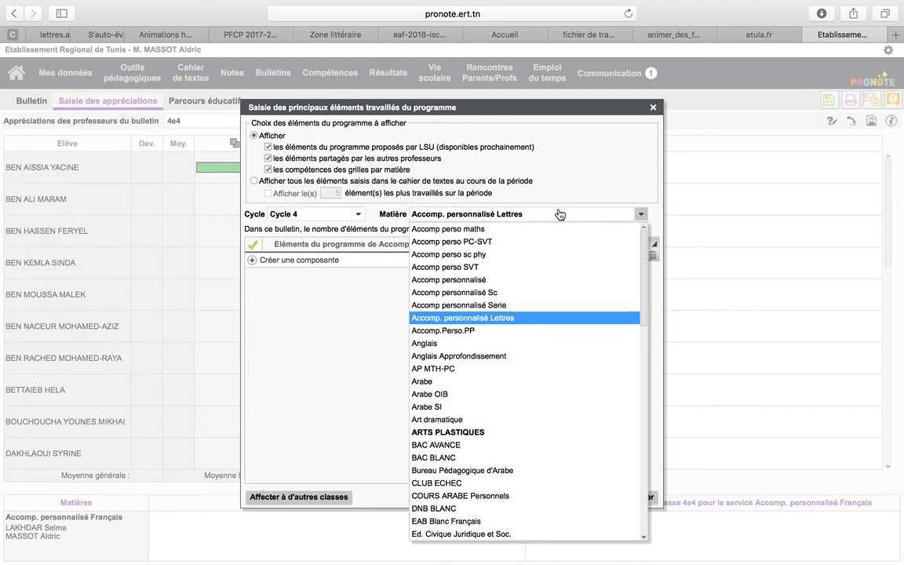
pyautogui.scroll(-5, 487, 450)
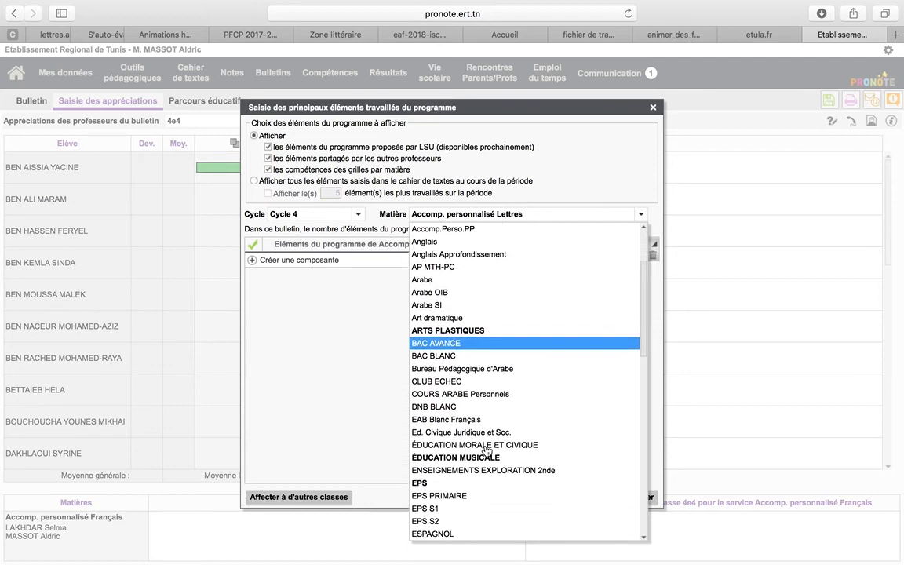
pyautogui.scroll(-2, 459, 490)
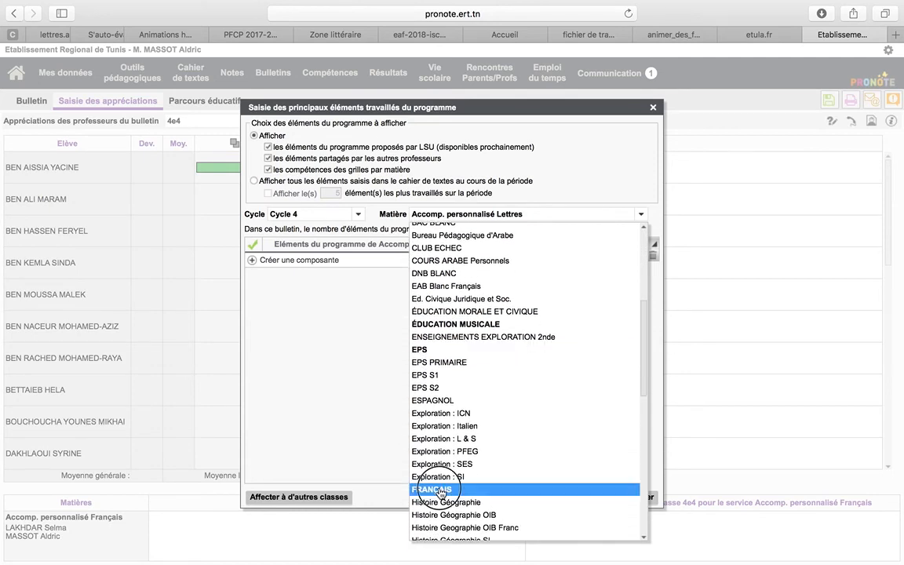
pyautogui.click(444, 488)
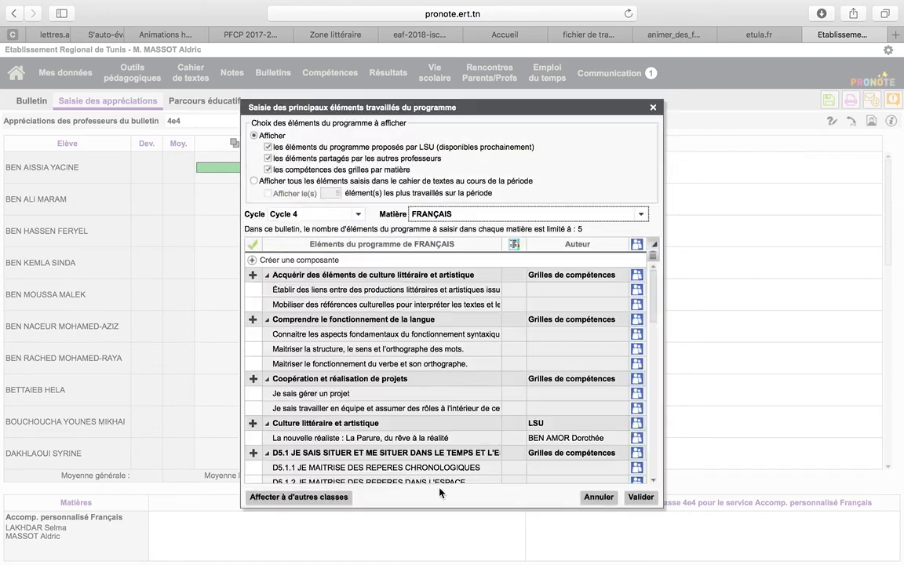
# Select the elements on linking literary and artistic productions and on "Maitriser la structure, le sens et l'orthographe des mots", and validate them
pyautogui.click(254, 288)
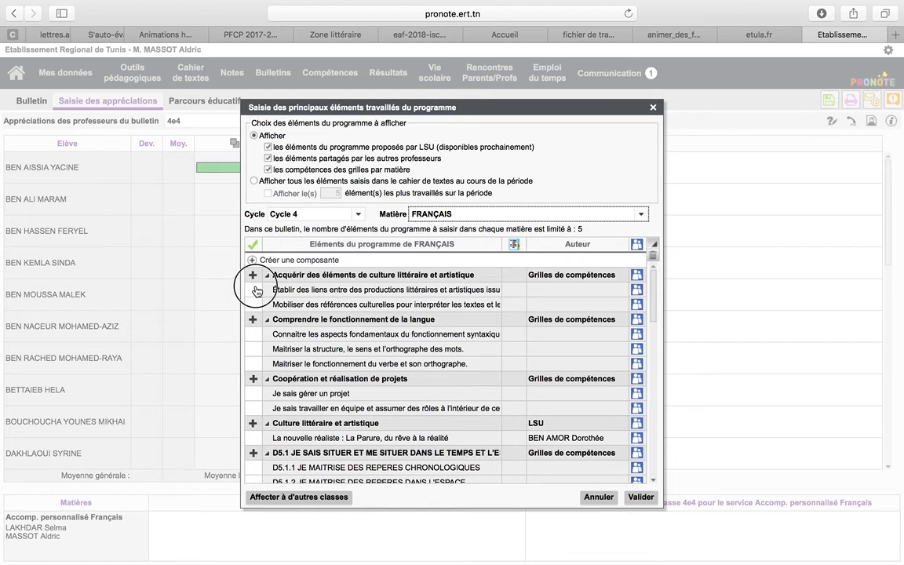
pyautogui.click(253, 350)
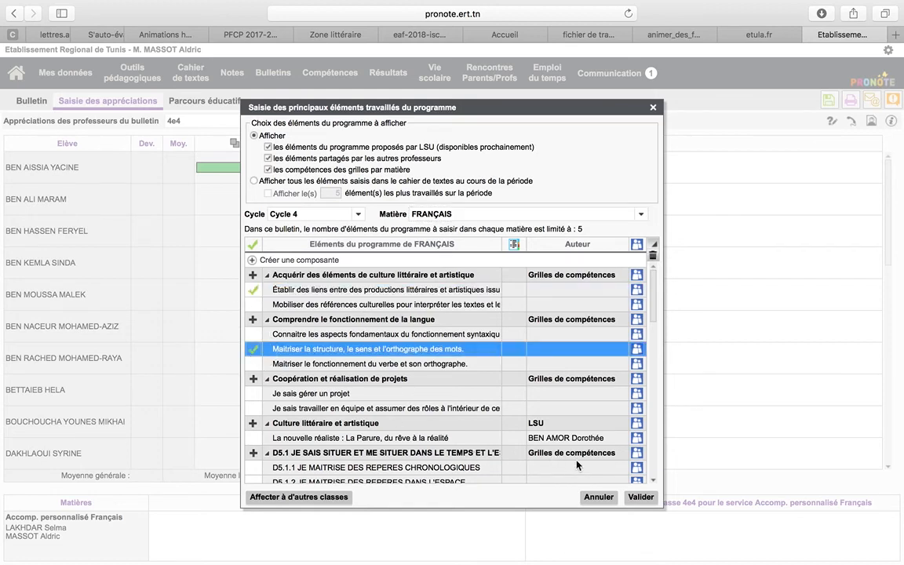
pyautogui.click(640, 496)
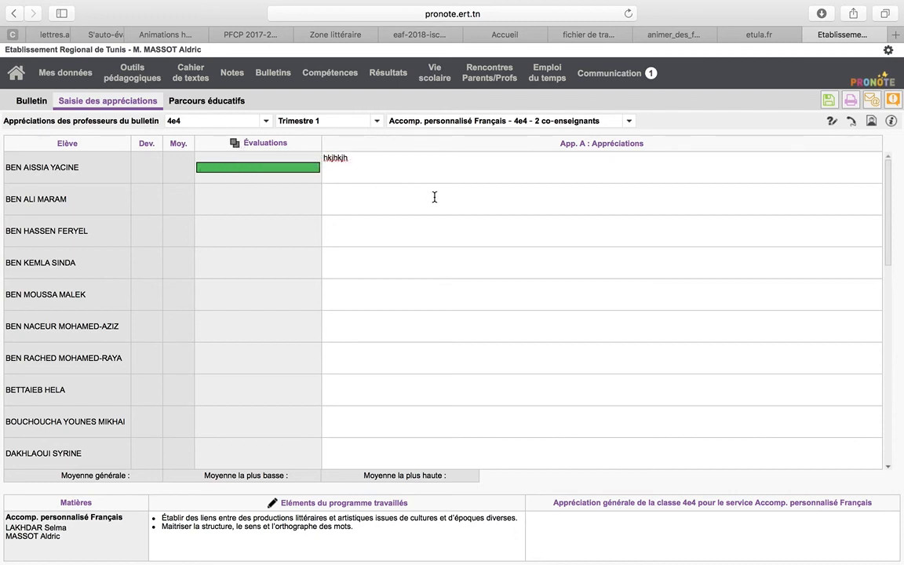
pyautogui.click(588, 528)
# Open the Parcours éducatifs for 4e4, view the available pathway types and bring up a blank project entry without filling it in
pyautogui.click(186, 103)
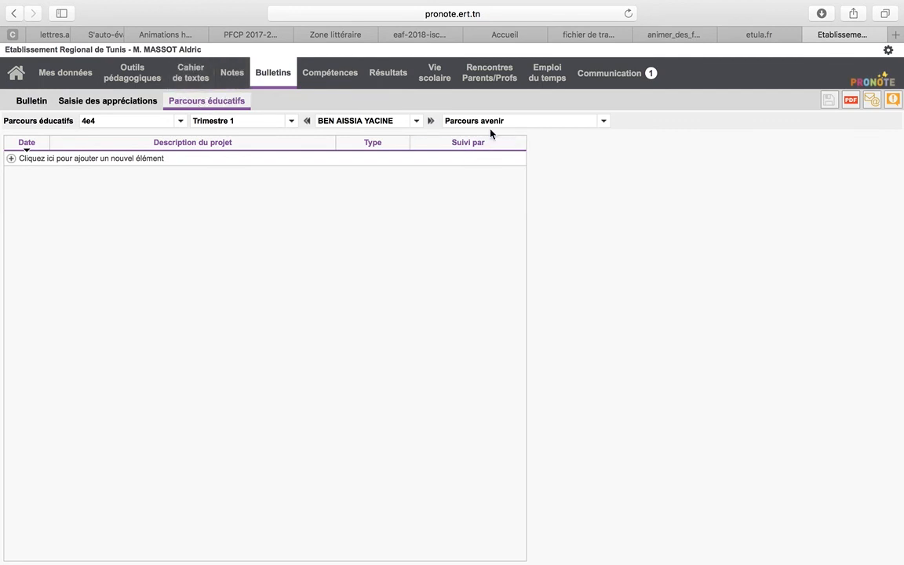
pyautogui.click(602, 121)
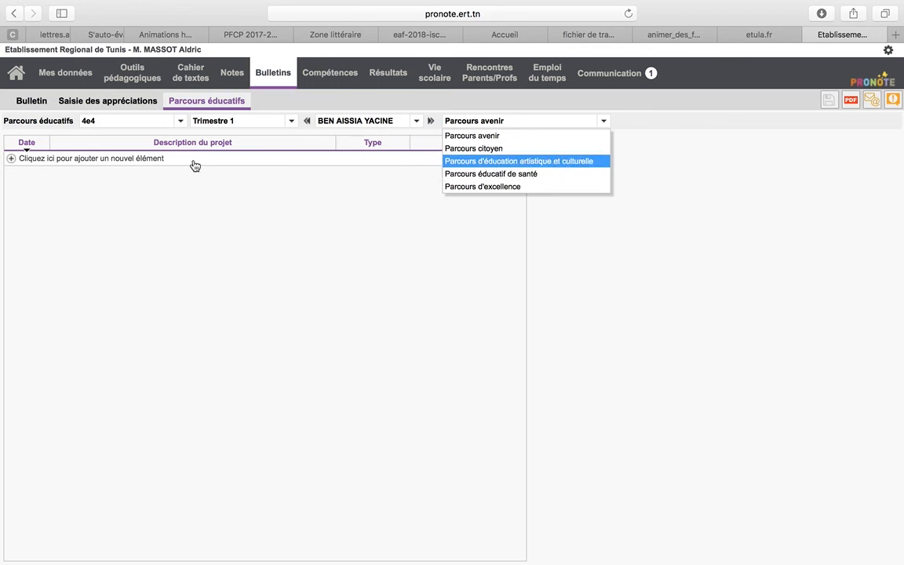
pyautogui.click(11, 161)
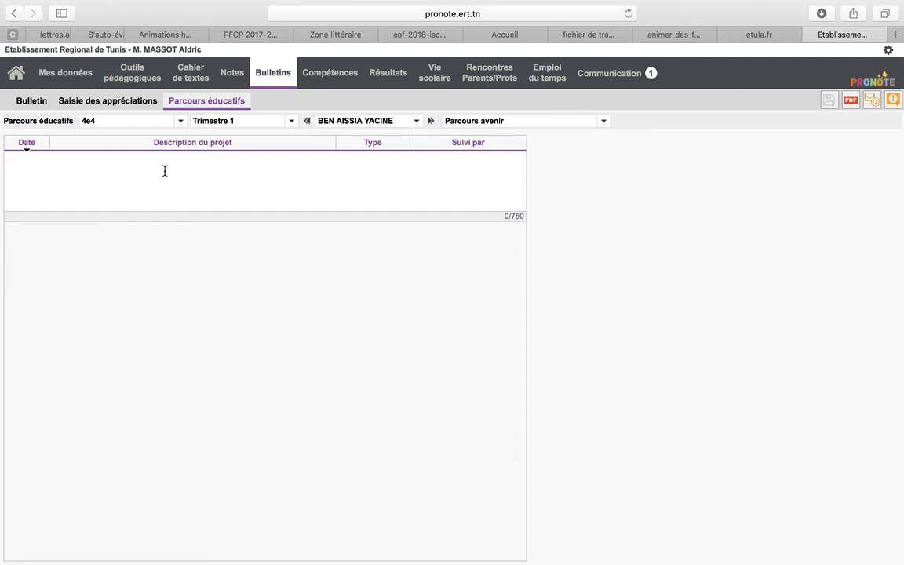
pyautogui.click(124, 304)
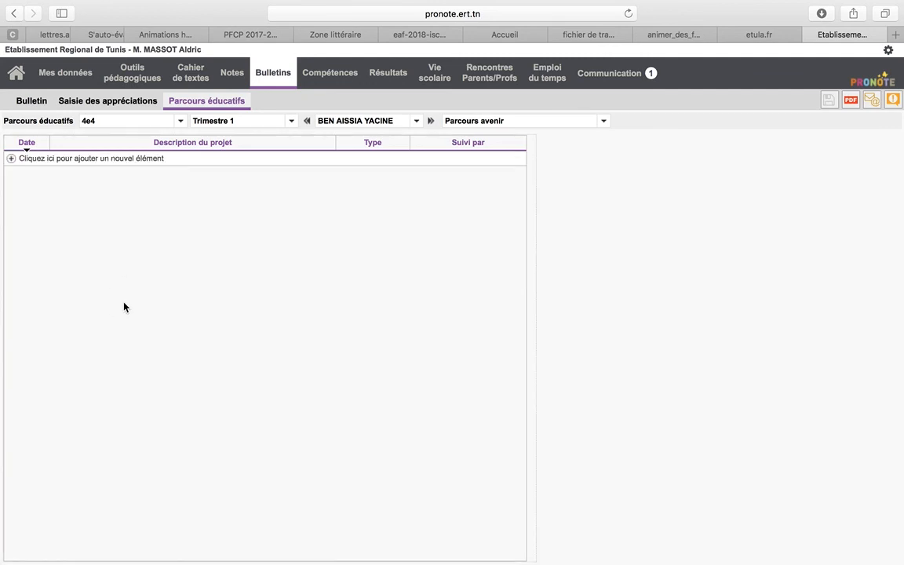